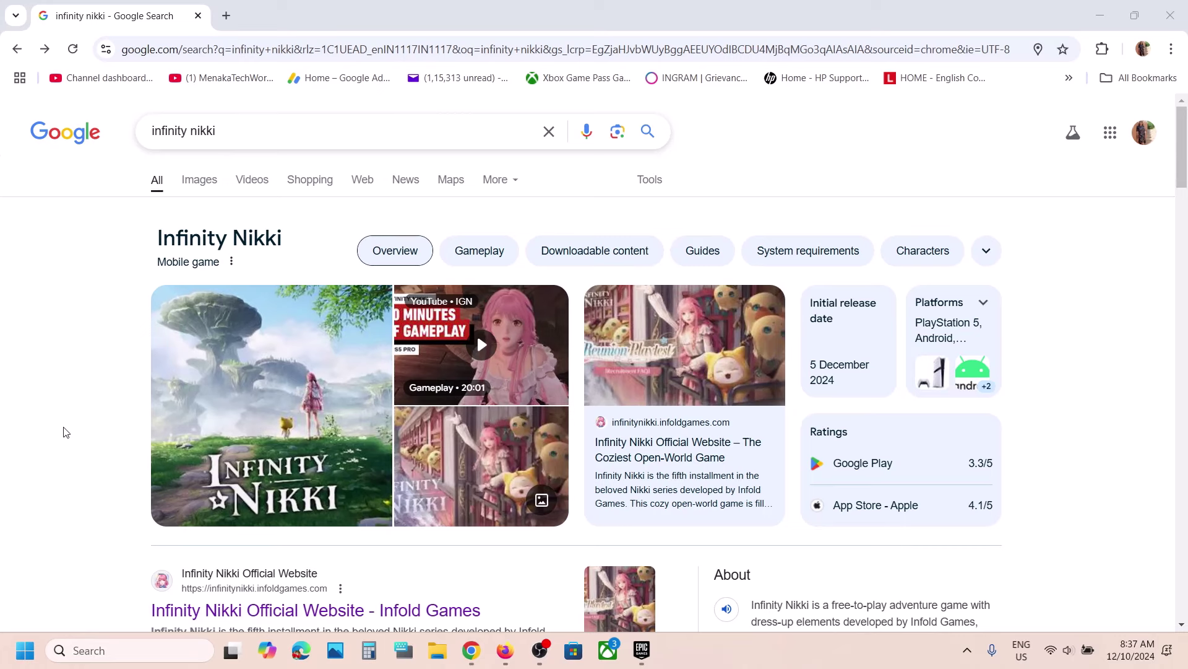
- Scroll through the Google results for 'infinity nikki' to find the official website link
scroll(70, 432, down, 1)
scroll(70, 432, up, 1)
scroll(121, 366, down, 2)
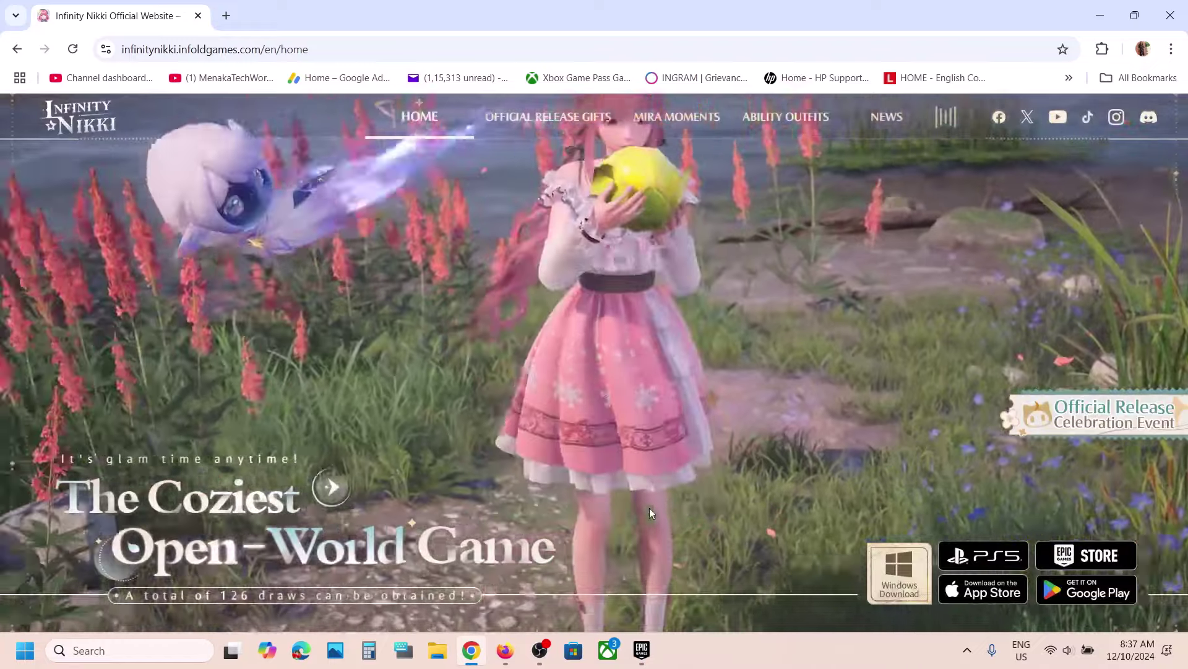
- Download the Windows launcher and run InfinityNikkiGlobal Launcher setup.exe from Chrome's downloads
scroll(681, 501, down, 2)
scroll(854, 482, down, 3)
scroll(894, 466, up, 3)
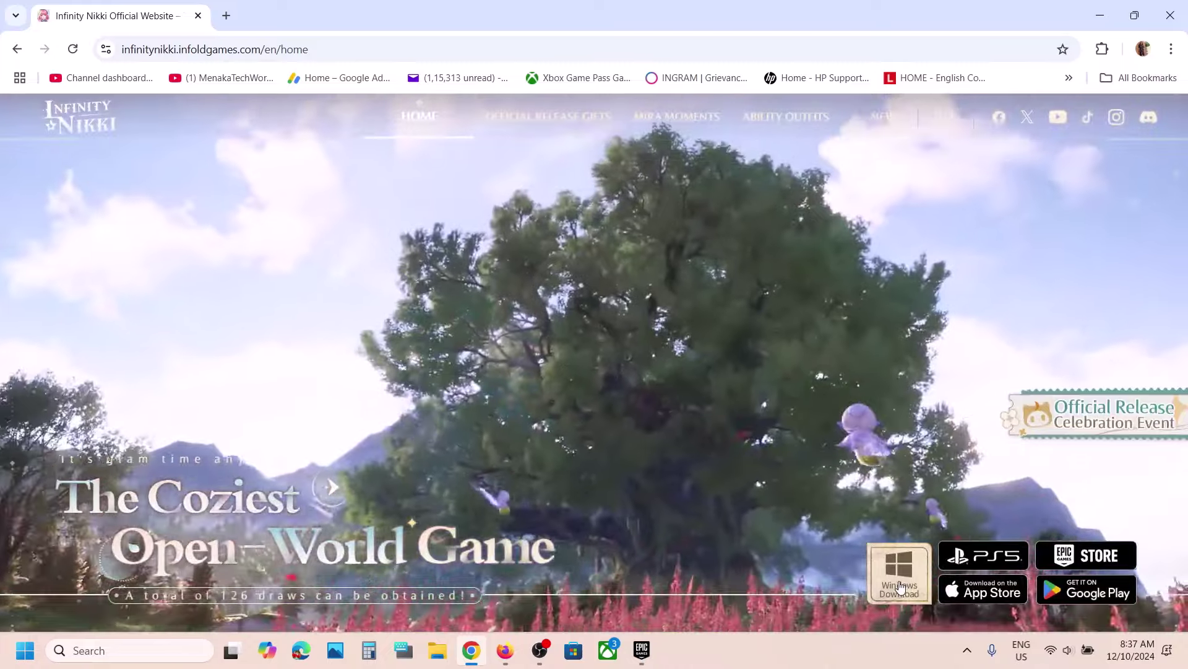
click(900, 587)
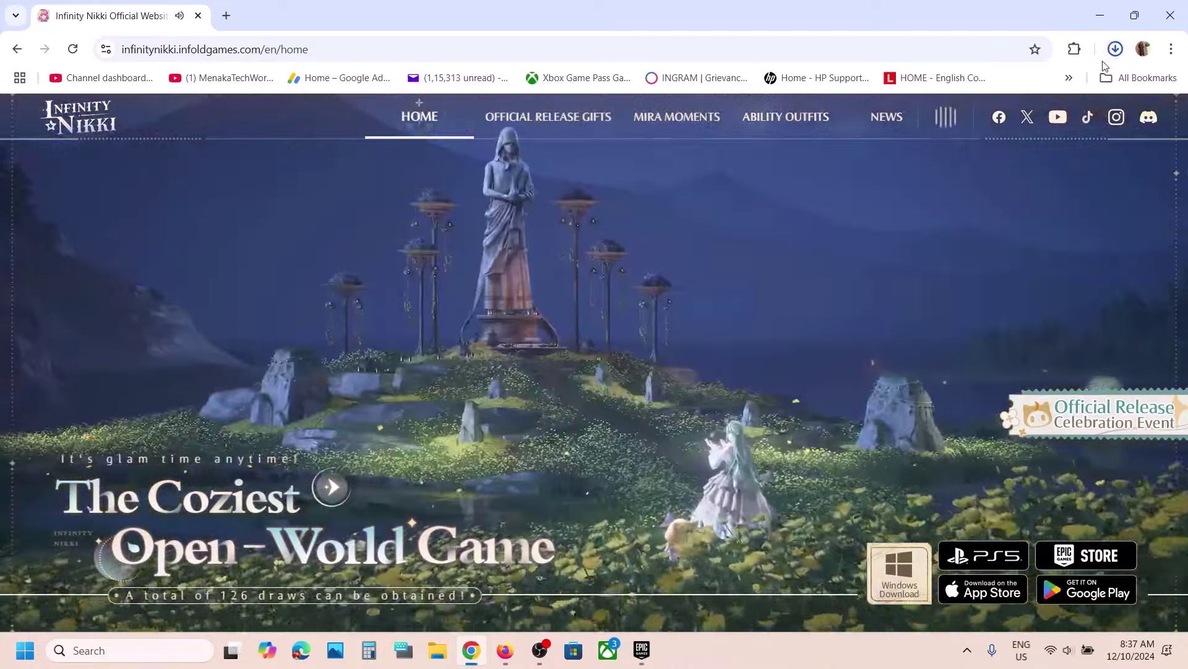
click(1115, 49)
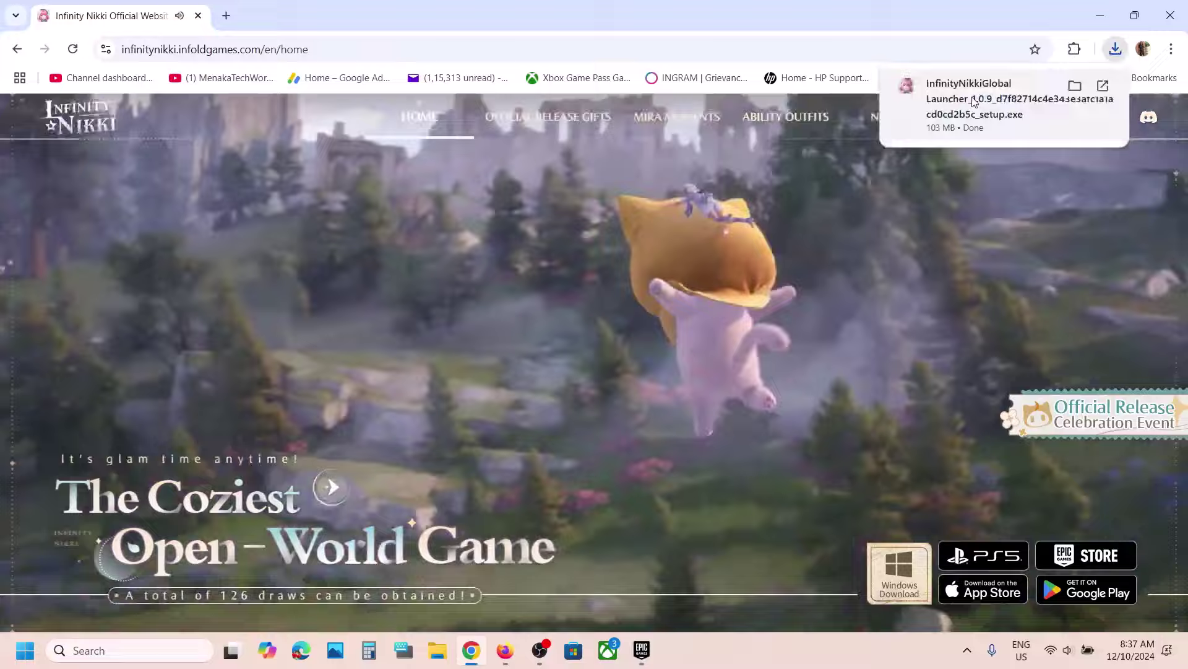
click(974, 101)
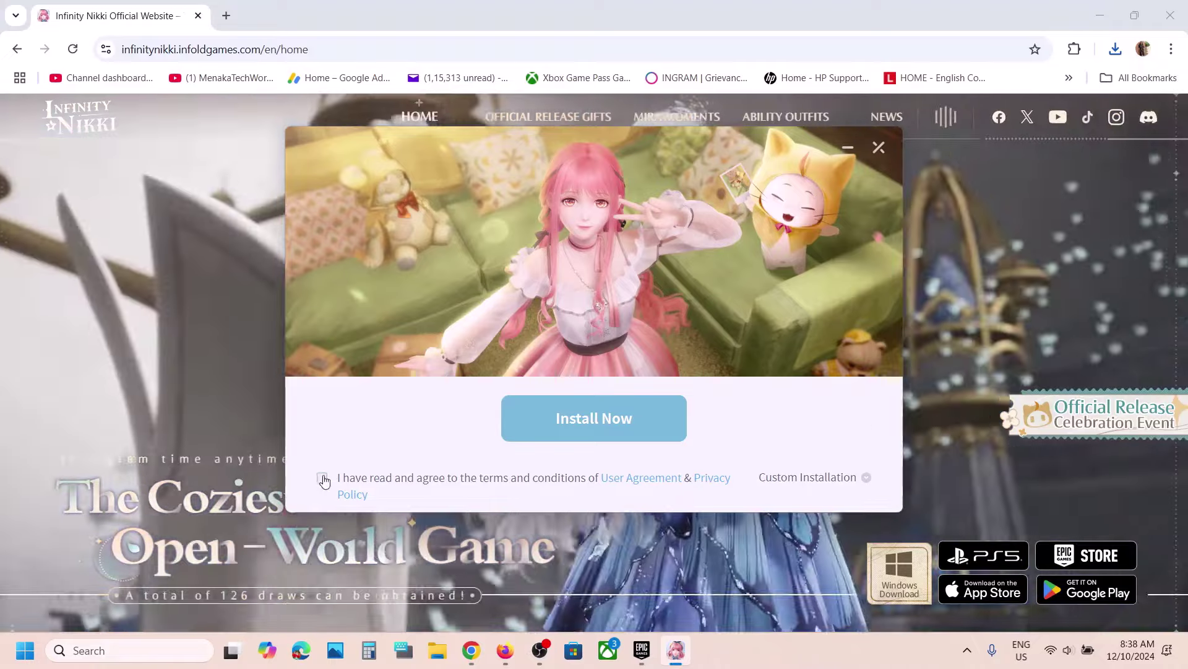
- Accept the User Agreement, install the Infinity Nikki launcher, and run it when finished
click(321, 477)
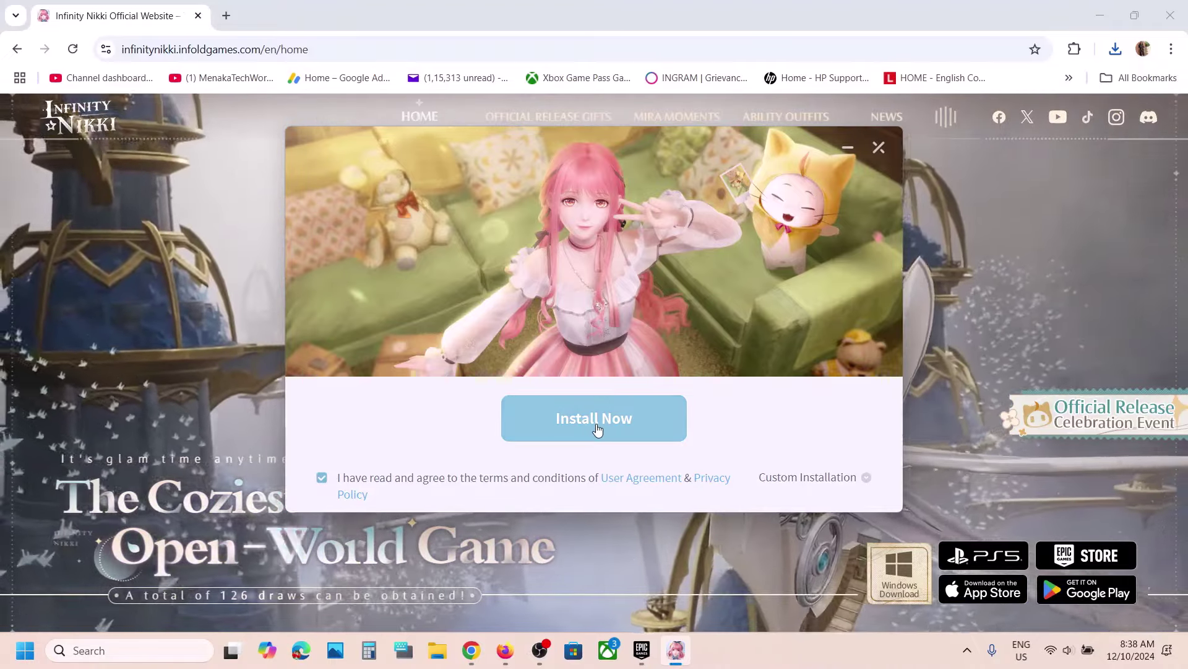
click(598, 428)
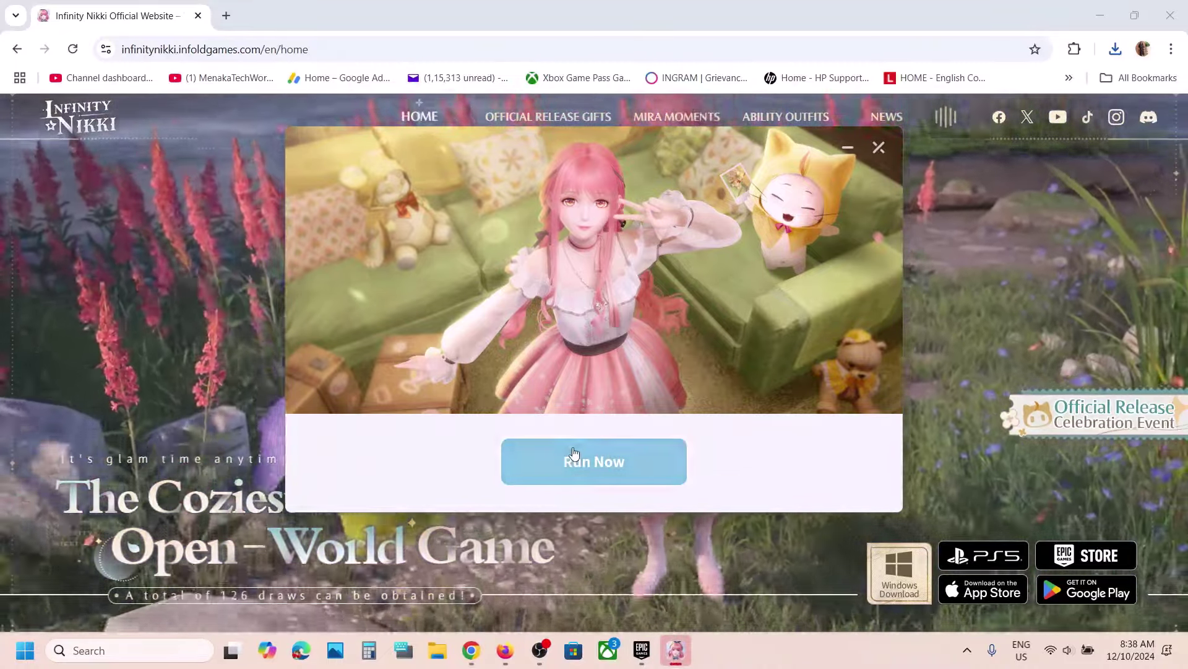
click(573, 456)
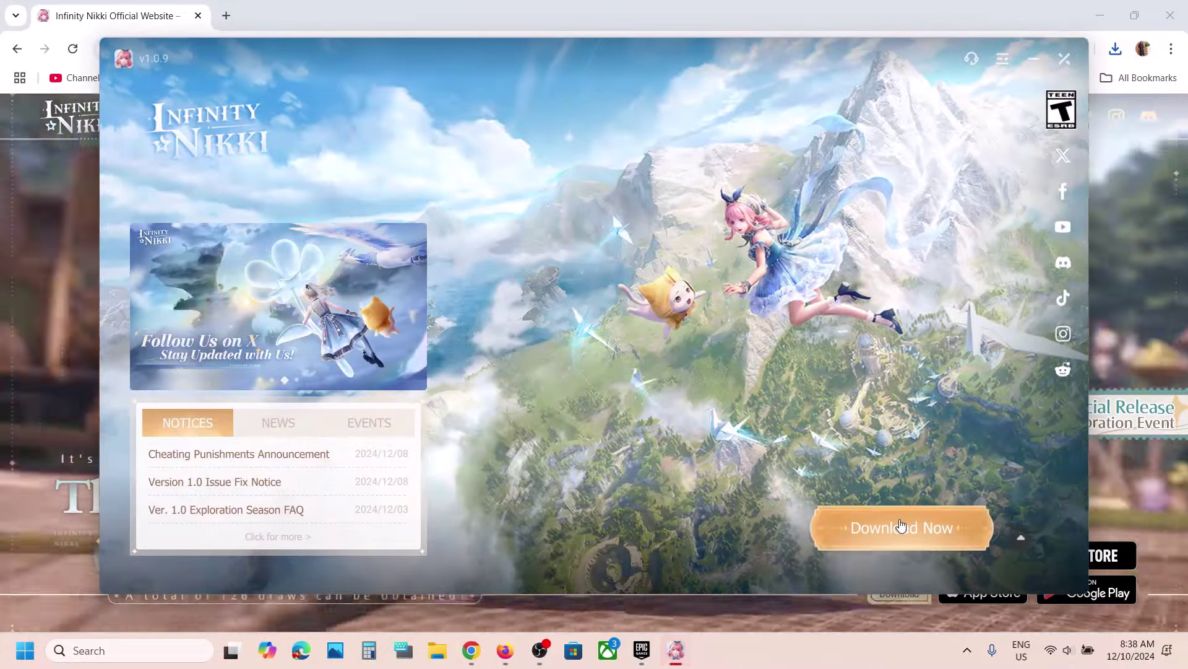
- Start the game download into the default Program Files path, then return to the website
click(901, 525)
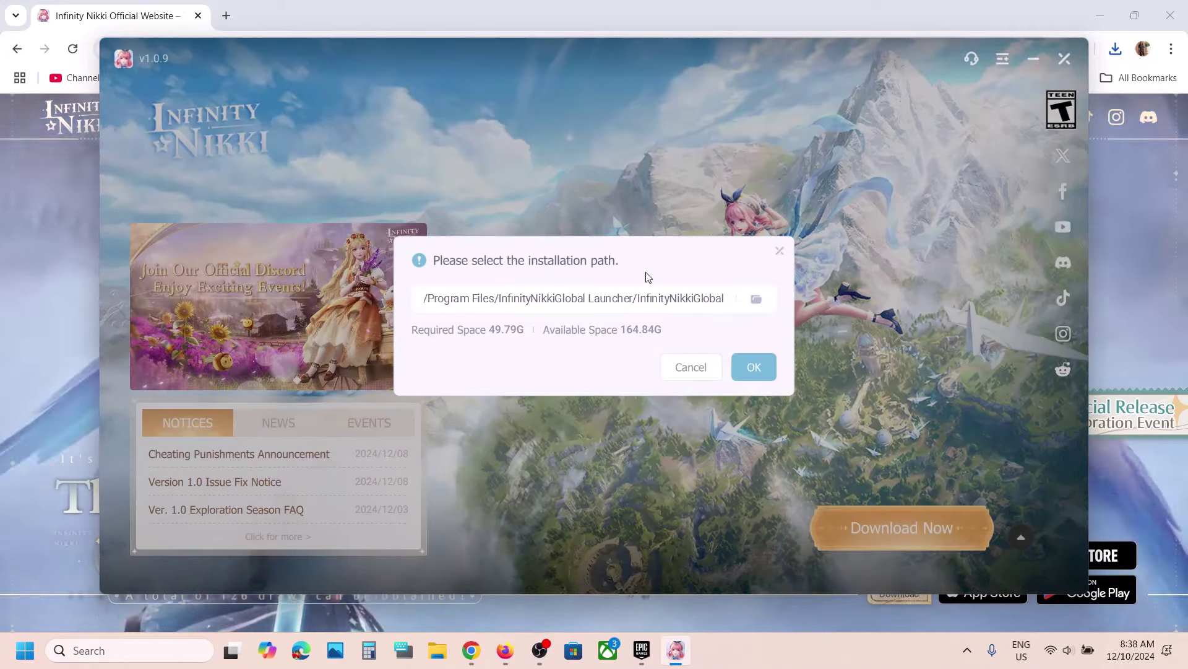
click(752, 370)
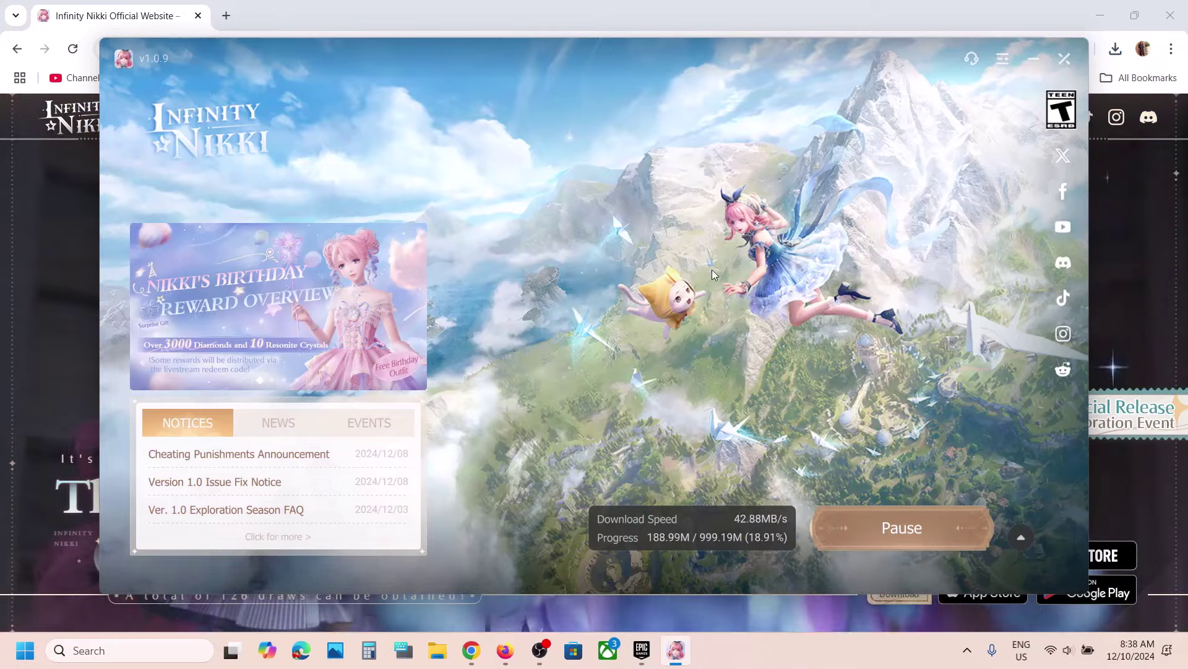
click(1125, 264)
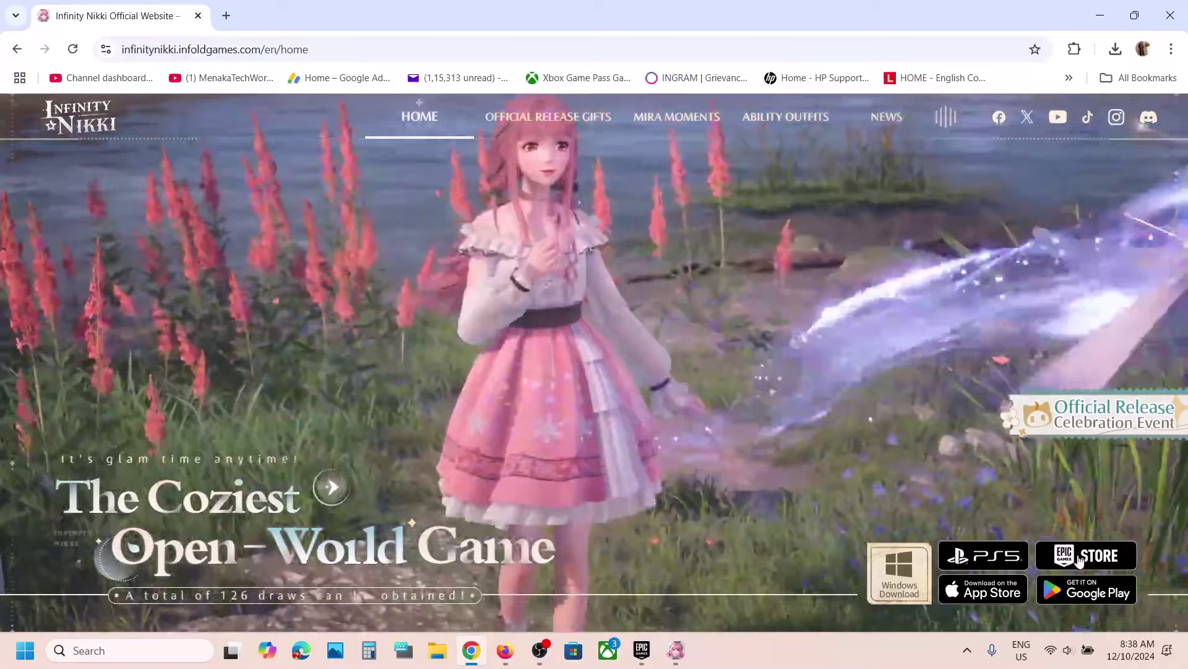
- Download the Epic Games installer from Infinity Nikki's Epic Store page
click(1080, 560)
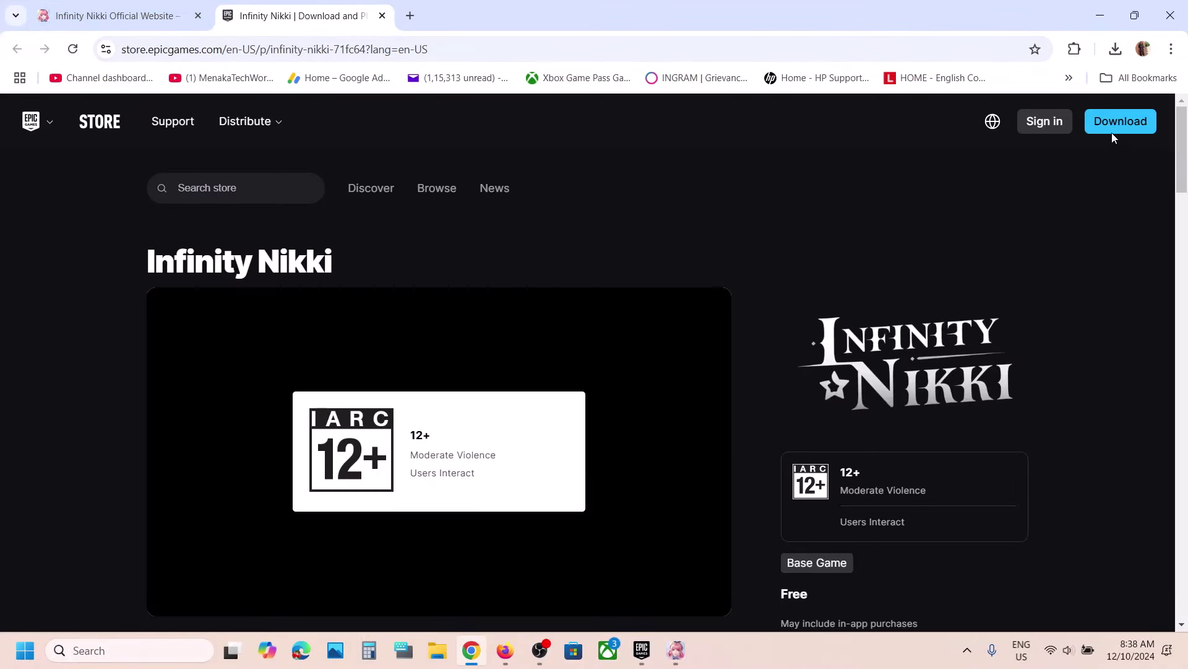
click(1125, 127)
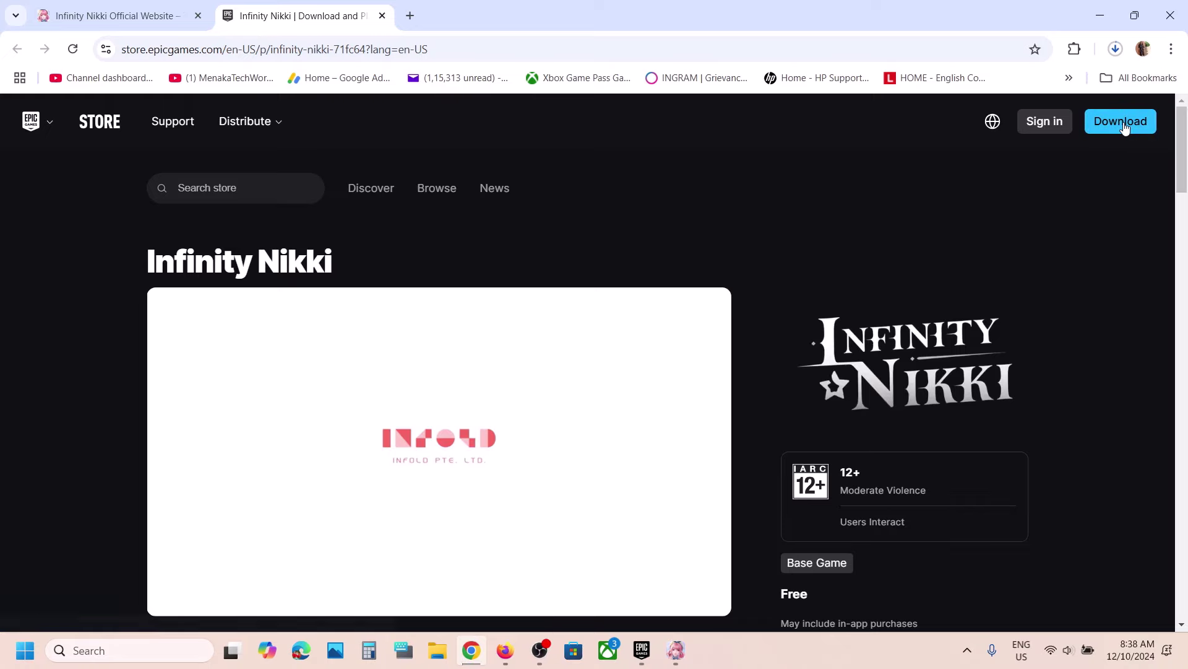
click(1118, 49)
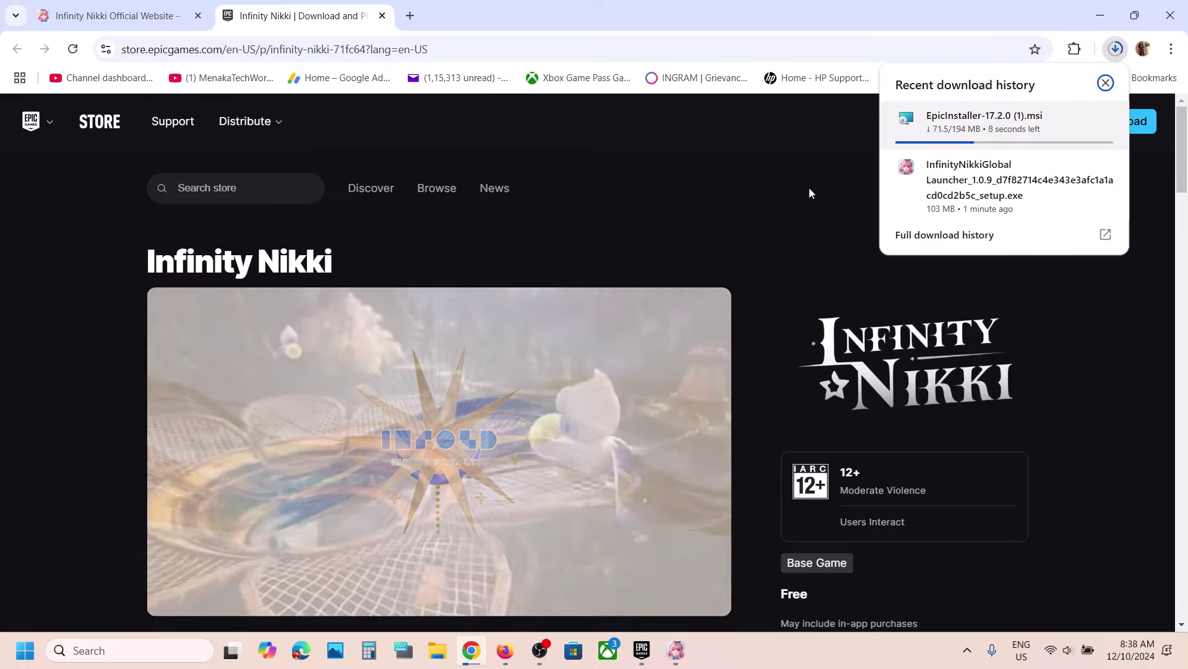
- Search Windows for 'epic' and open the Epic Games Launcher
click(127, 651)
text(epic)
key(Return)
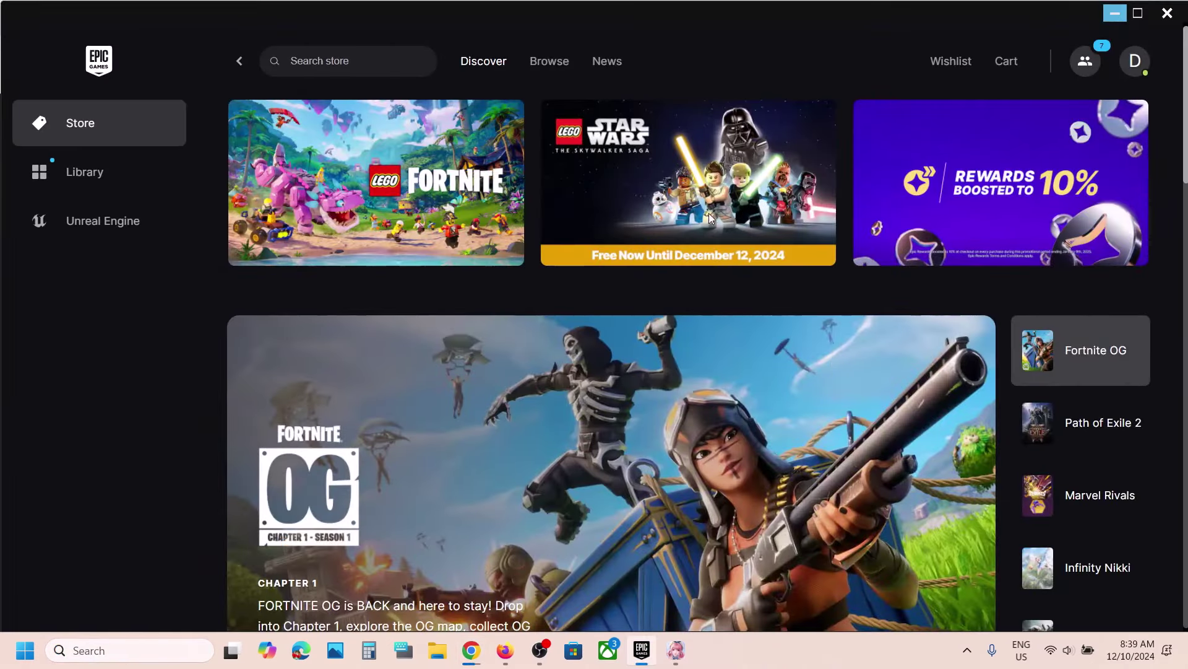
- Search the store for 'nikki', claim Infinity Nikki for free, and view it in the Library
click(330, 59)
text(nikkii)
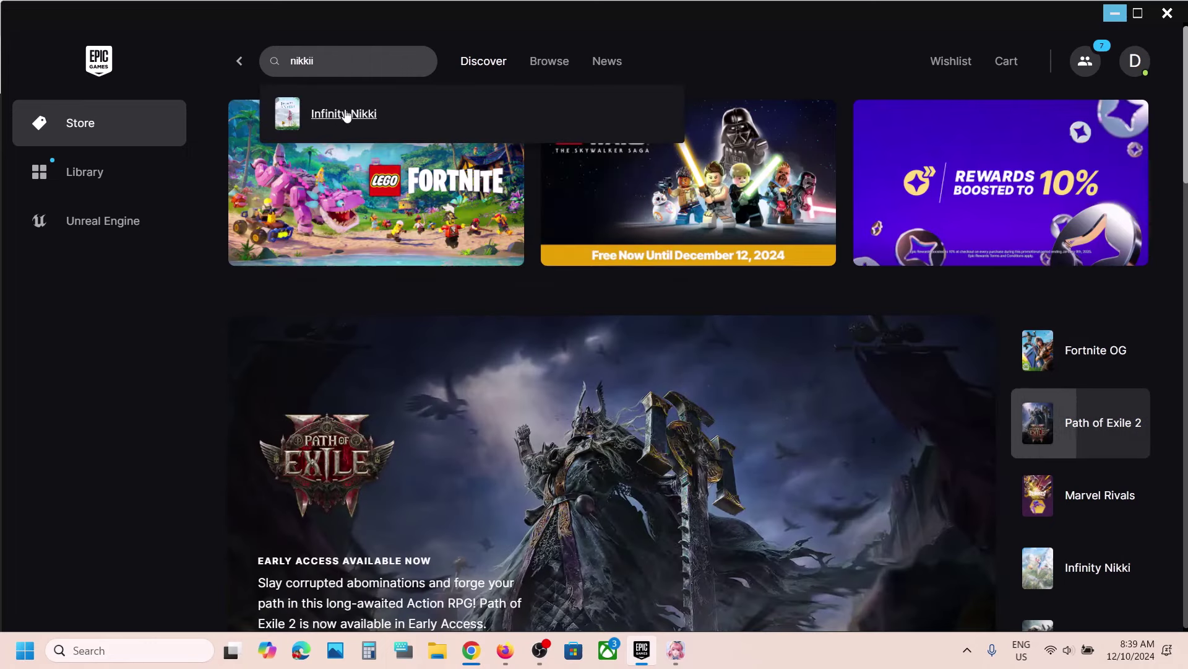
click(346, 114)
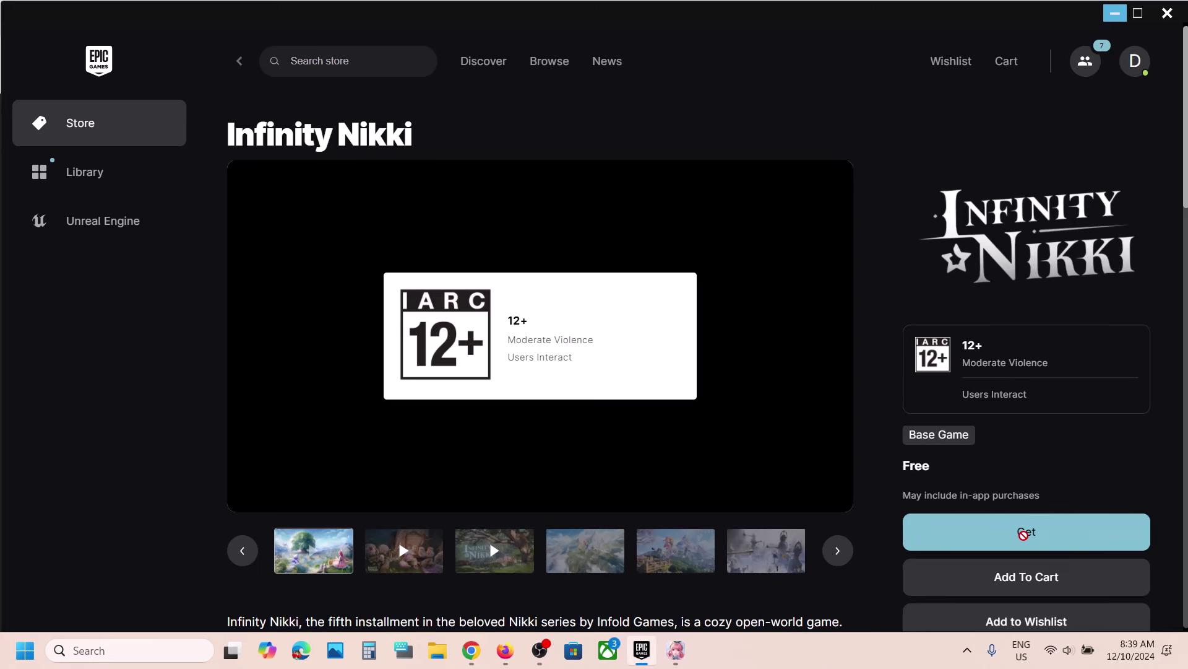
click(1025, 538)
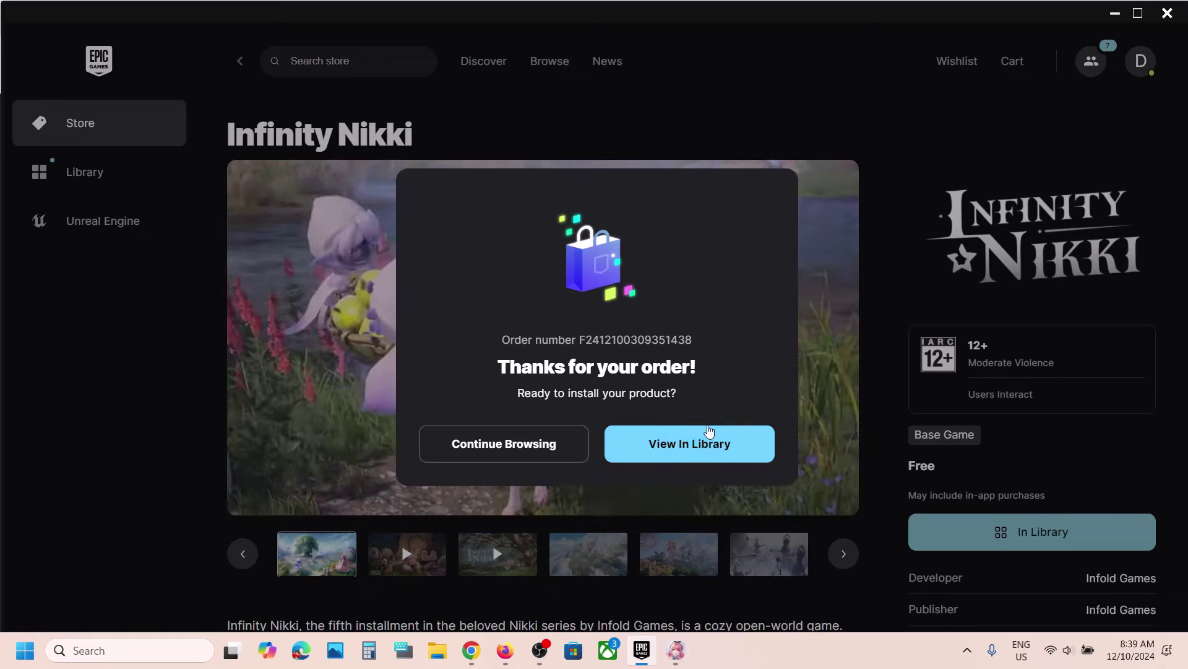
click(676, 450)
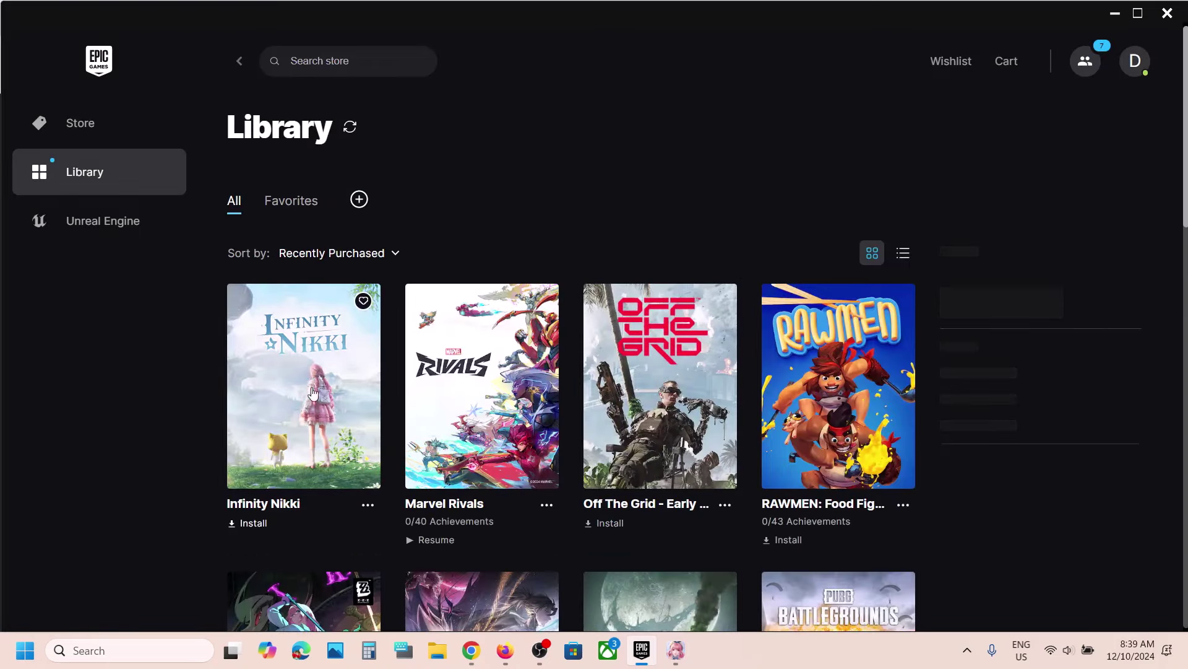
- Install Infinity Nikki into the Epic Games folder and check its download progress
click(304, 396)
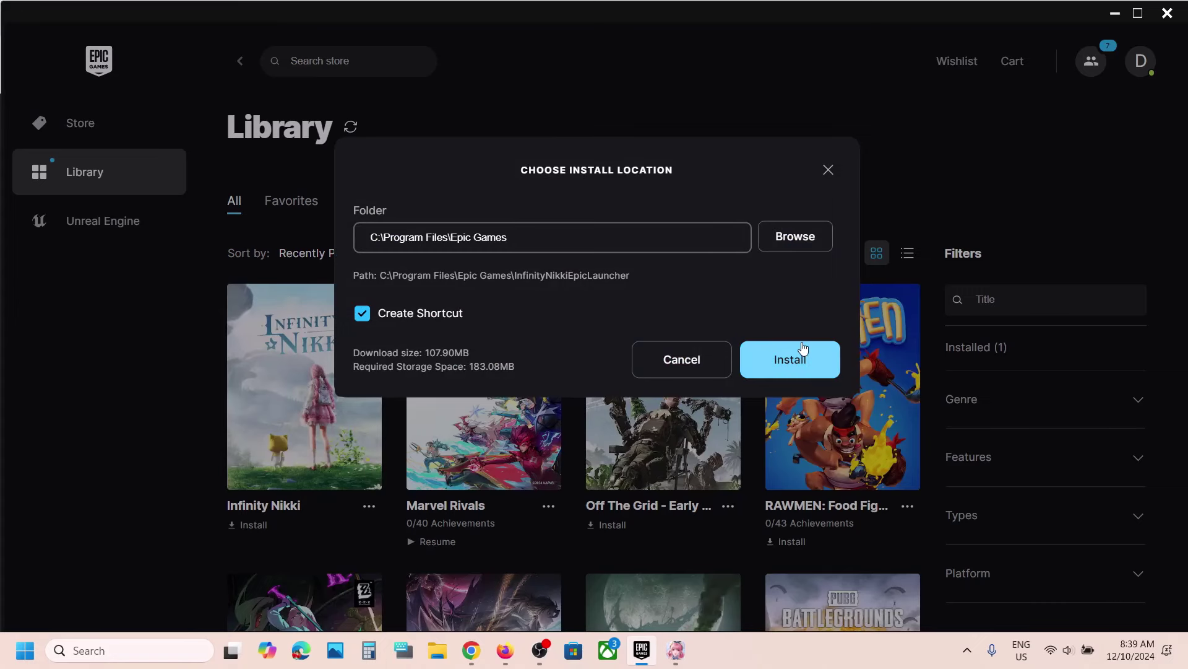
click(783, 364)
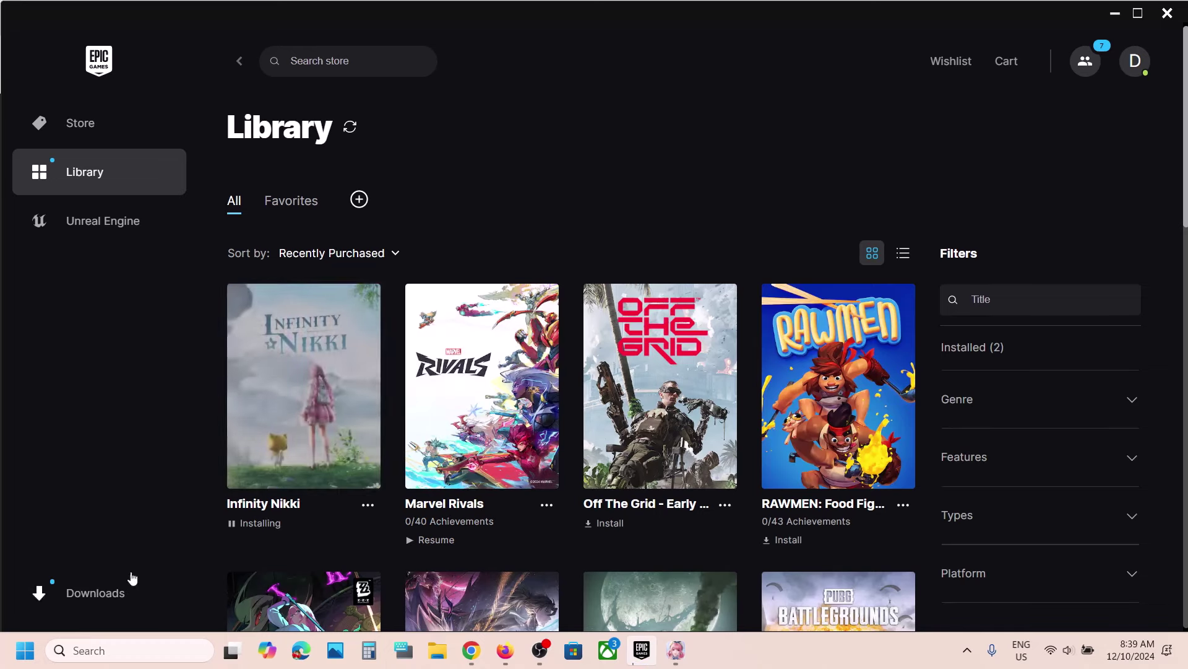
click(100, 595)
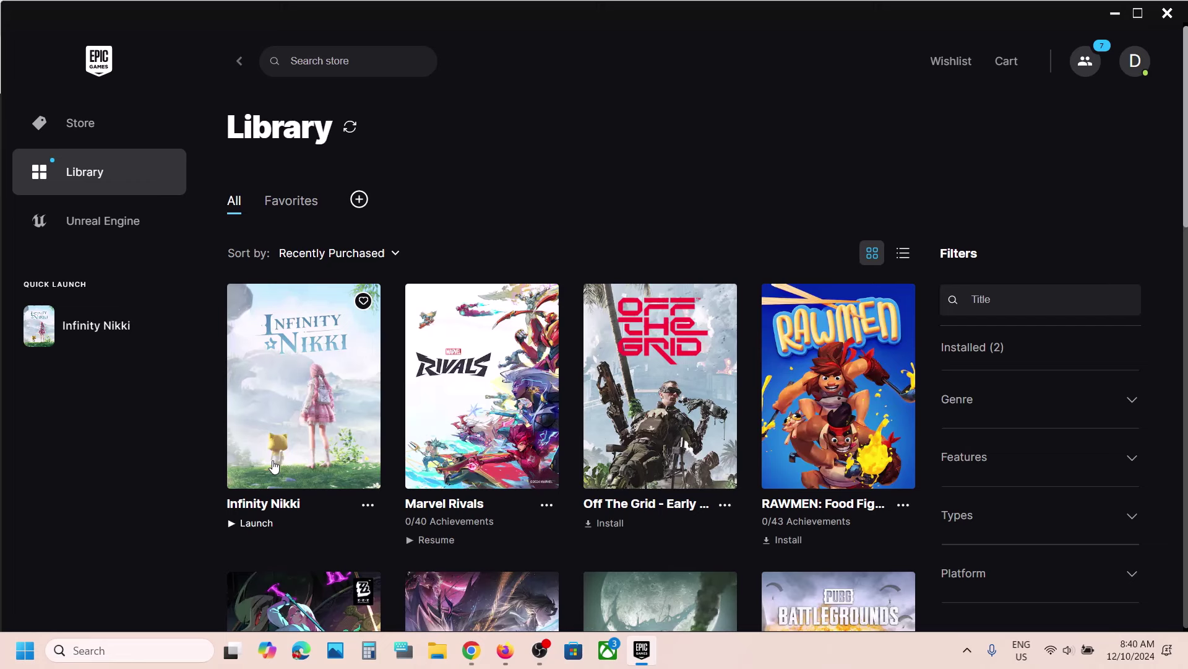
- Launch Infinity Nikki and bring its launcher window to the front
click(275, 466)
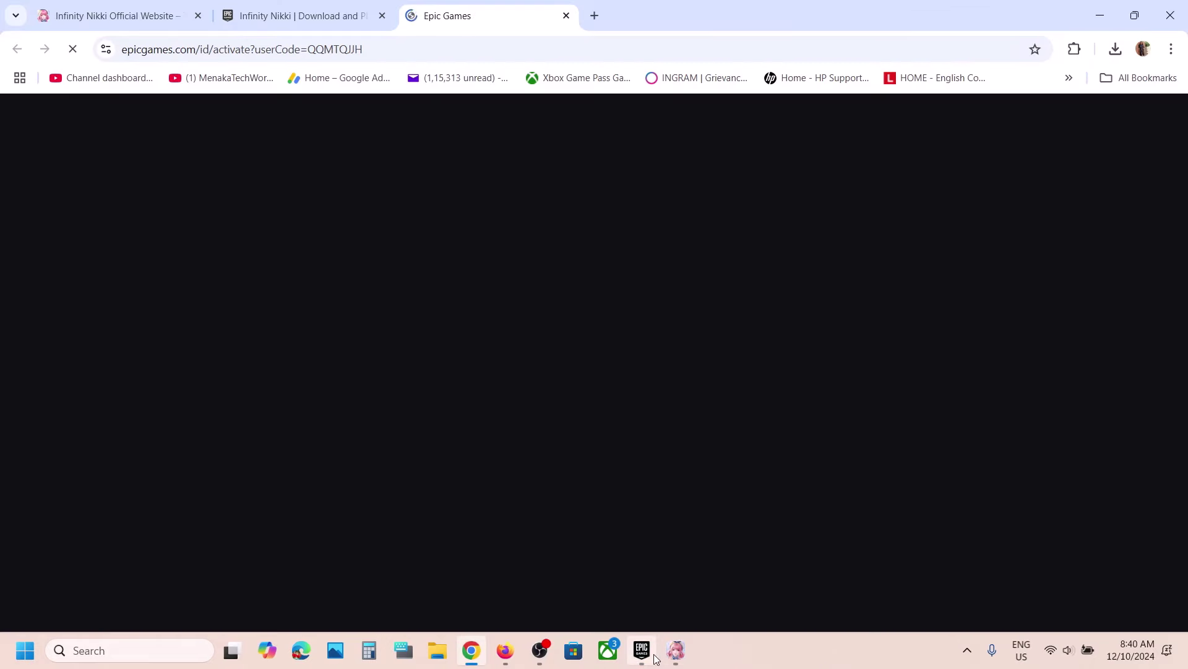
click(651, 656)
click(678, 660)
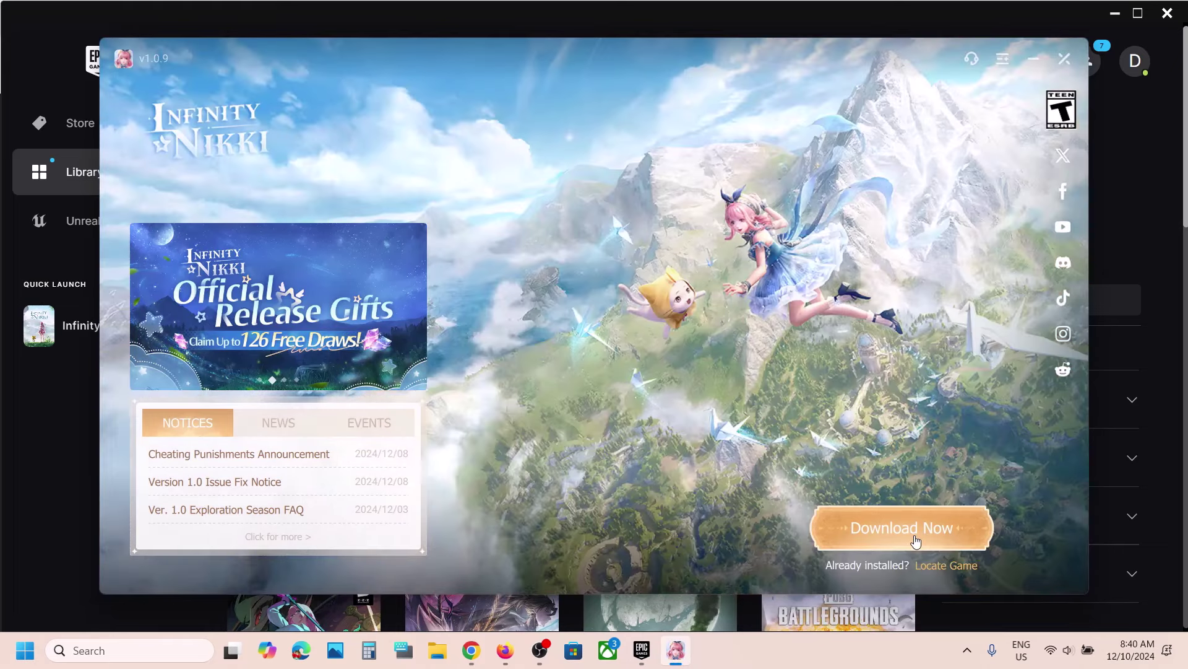
- Start downloading the game files into the Epic Games installation path
click(916, 542)
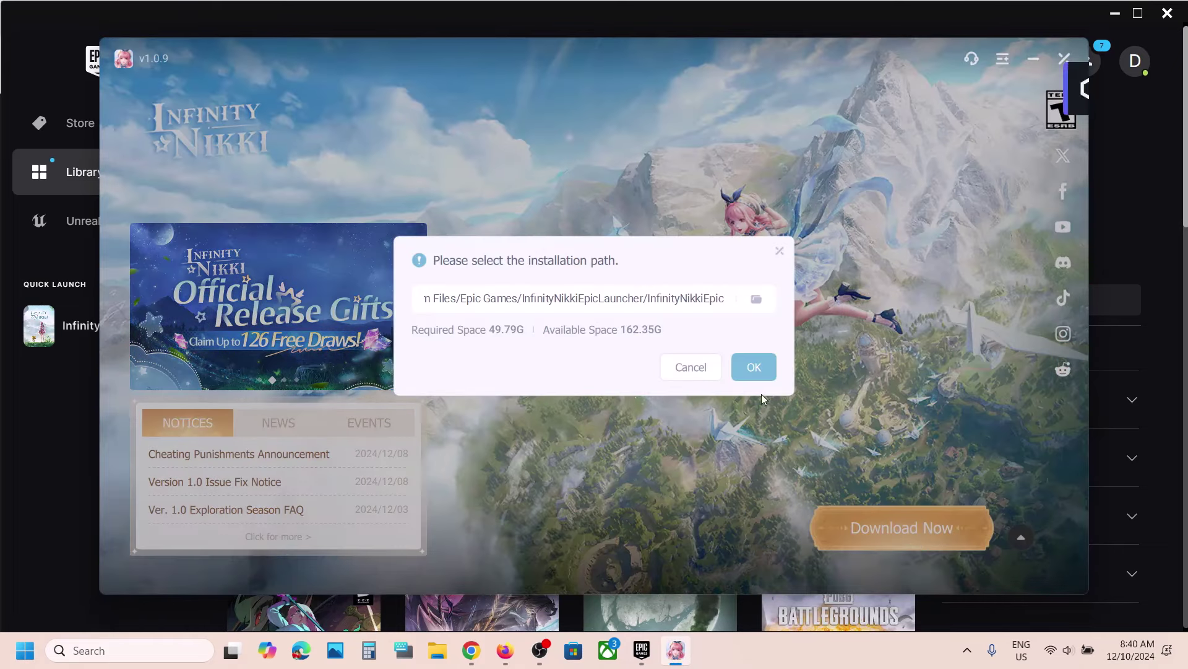
click(756, 368)
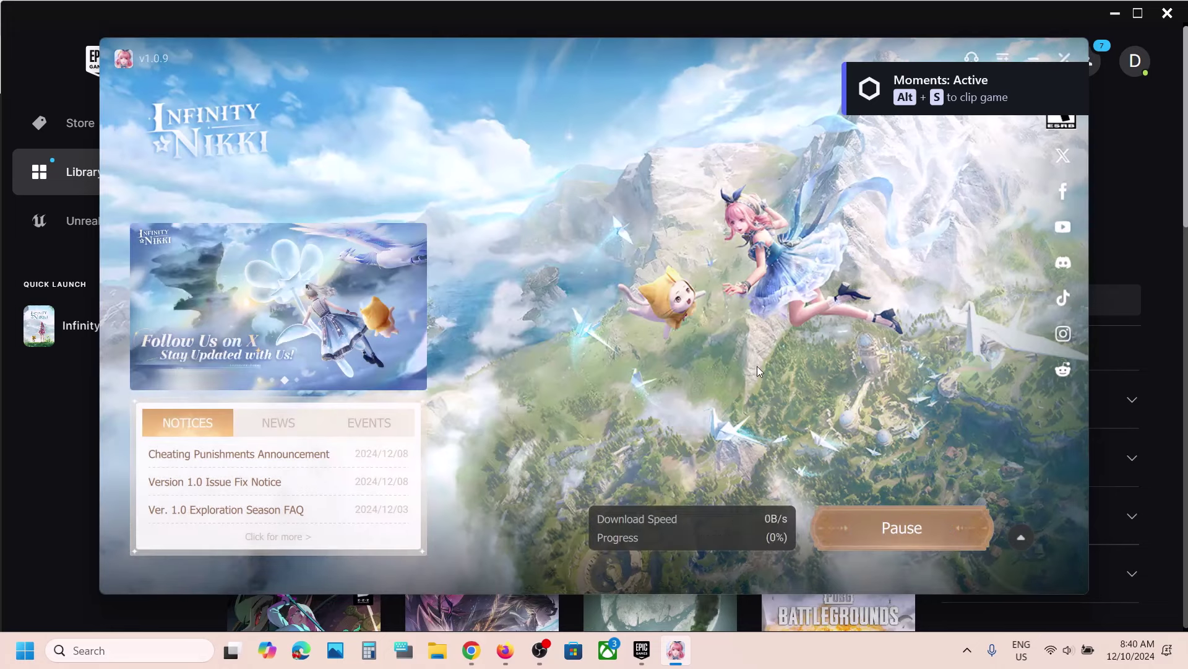